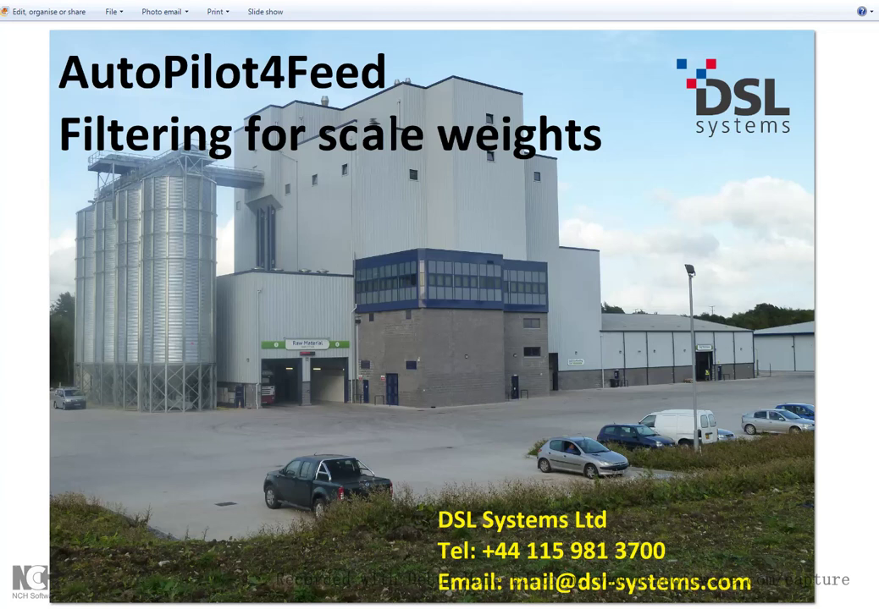
Bring up the Damping Demo live trend and the miscellaneous settings of feed device 2, Weigher 2
key("alt+Tab")
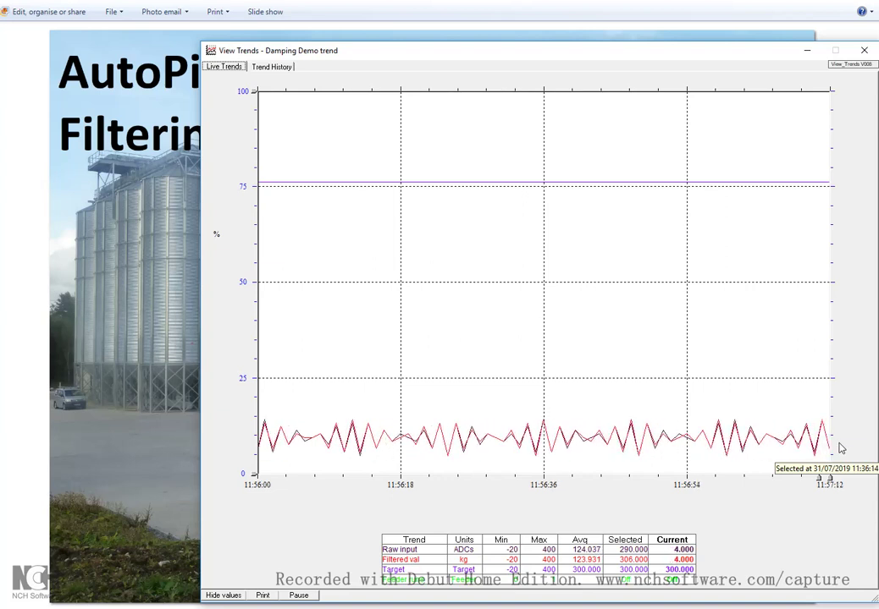
key("alt+Tab")
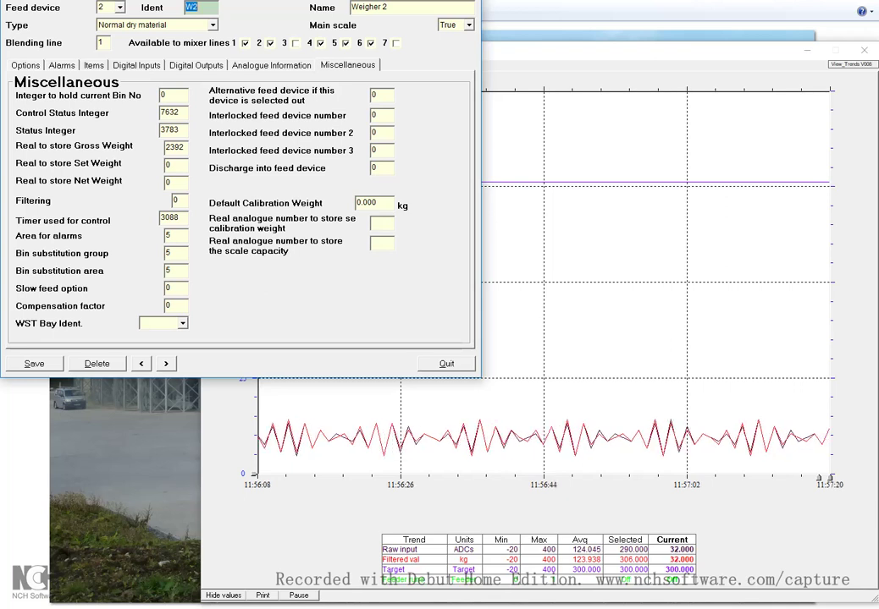
left_click(336, 68)
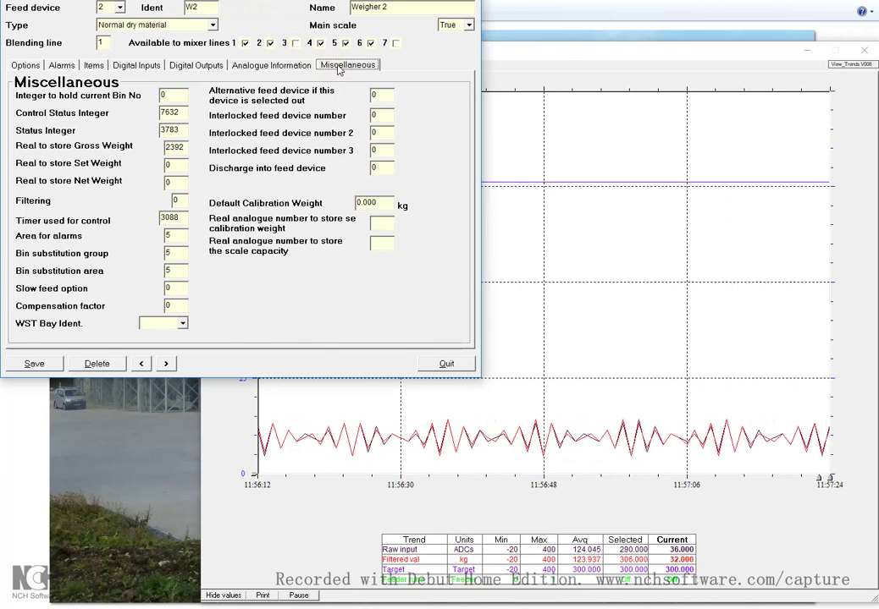
Read the built-in help on the Filtering value of Weigher 2 and close it
double_click(178, 200)
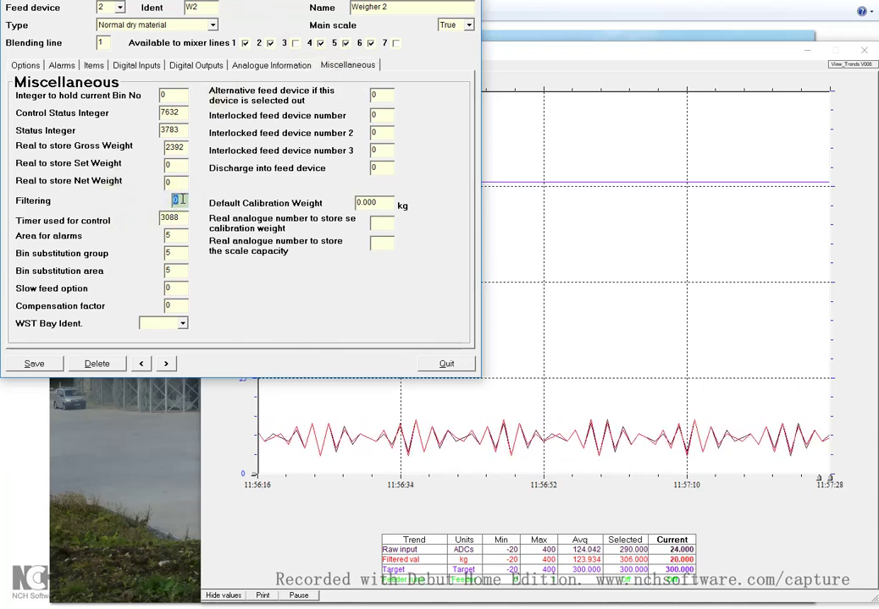
key("F1")
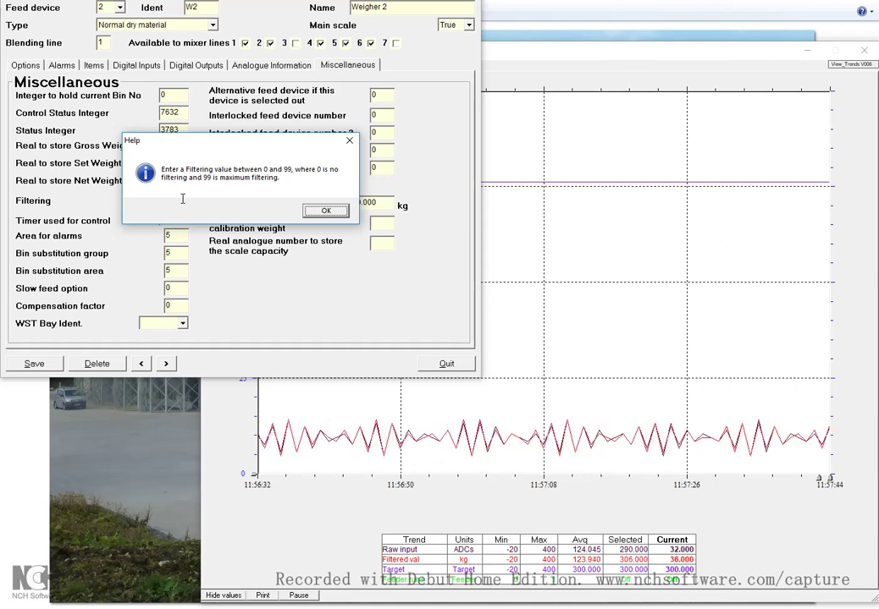
left_click(310, 210)
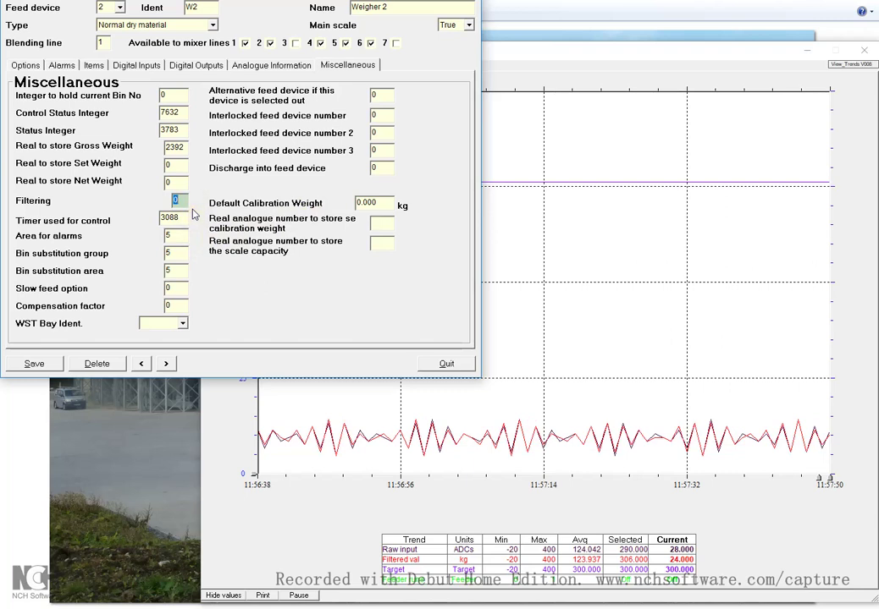
Set Weigher 2's Filtering to 20, save the settings and load the feed device
type("20")
key("Tab")
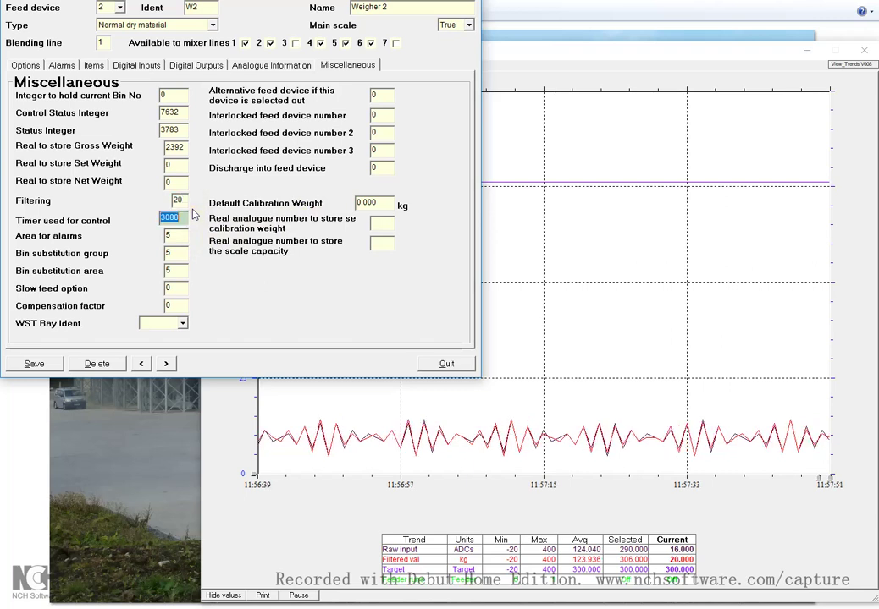
left_click(33, 364)
left_click(248, 211)
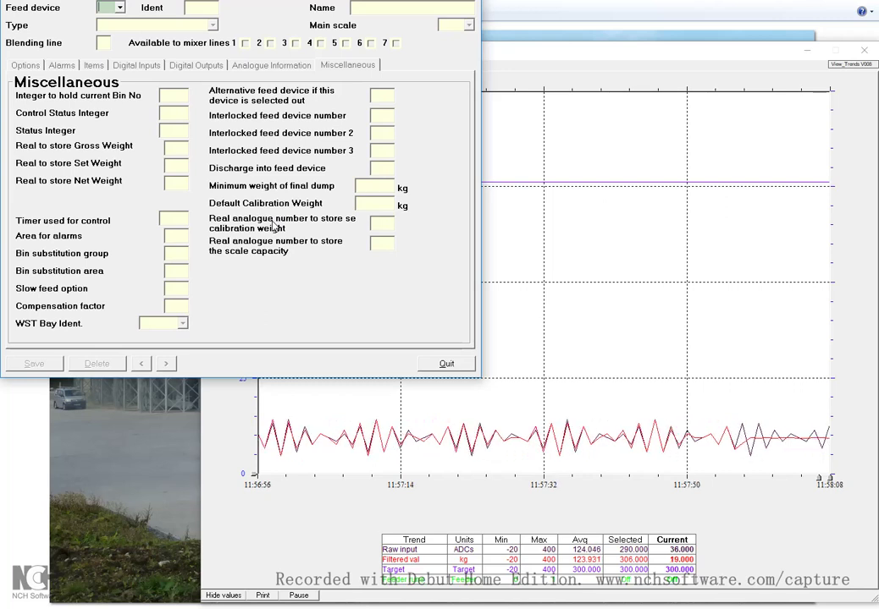
Reopen feed device 2, set its Filtering to 3, save it and load the feed device
left_click(109, 7)
left_click(111, 32)
double_click(179, 199)
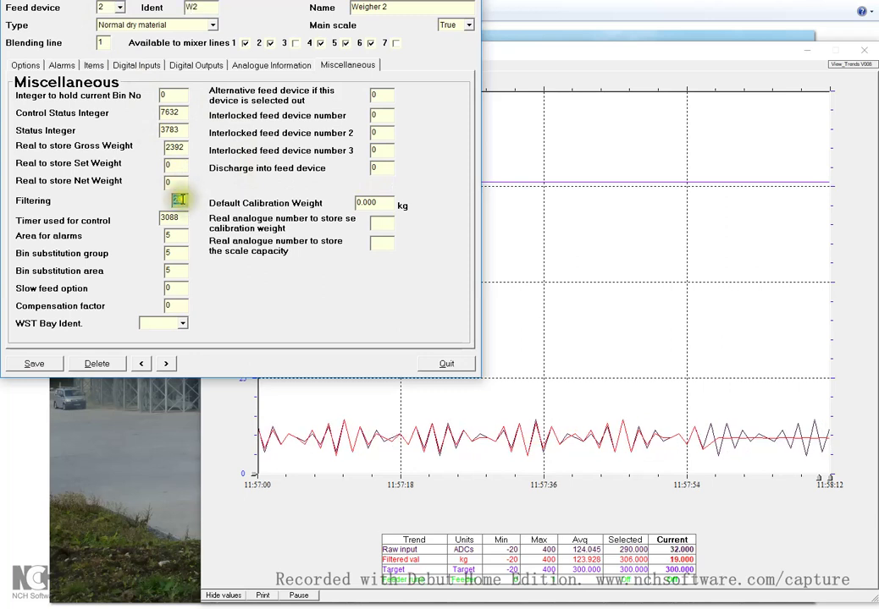
key("Tab")
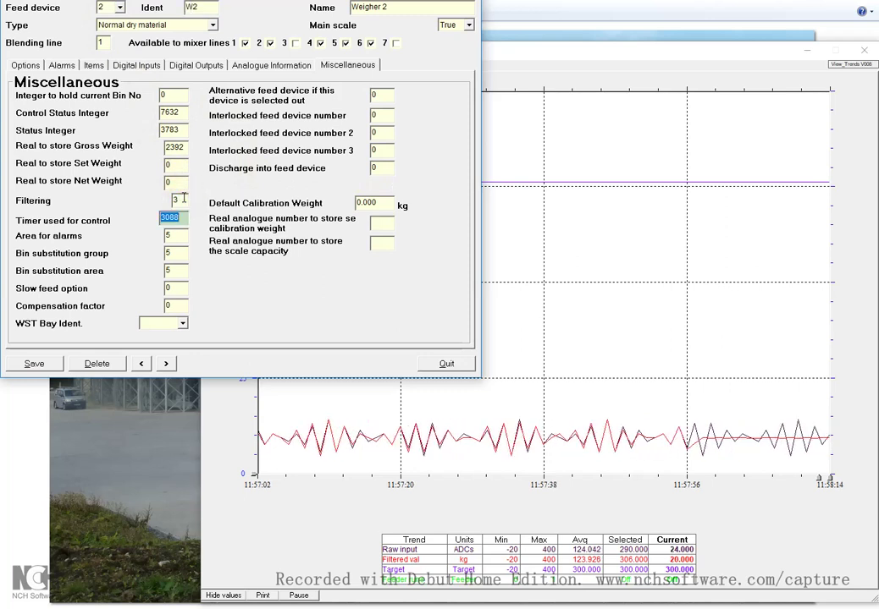
left_click(34, 364)
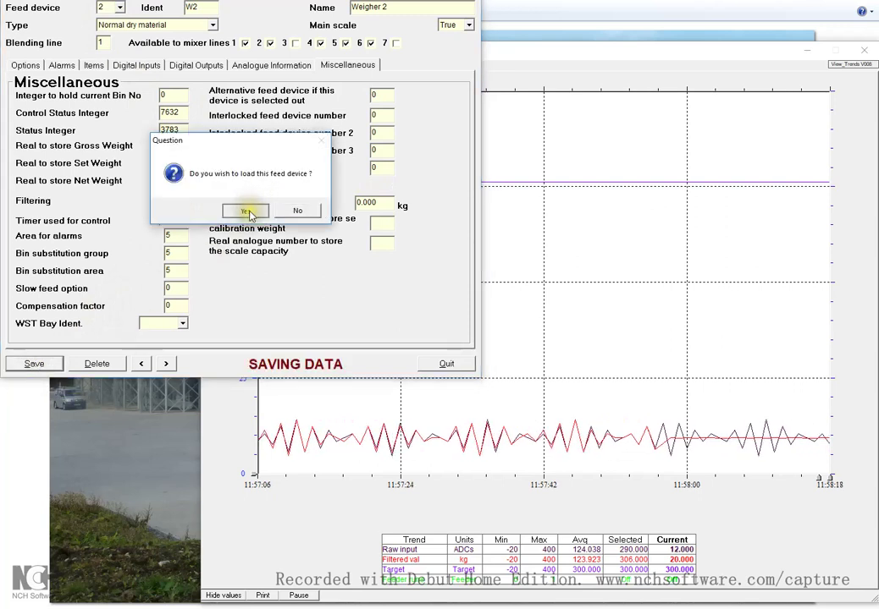
left_click(246, 211)
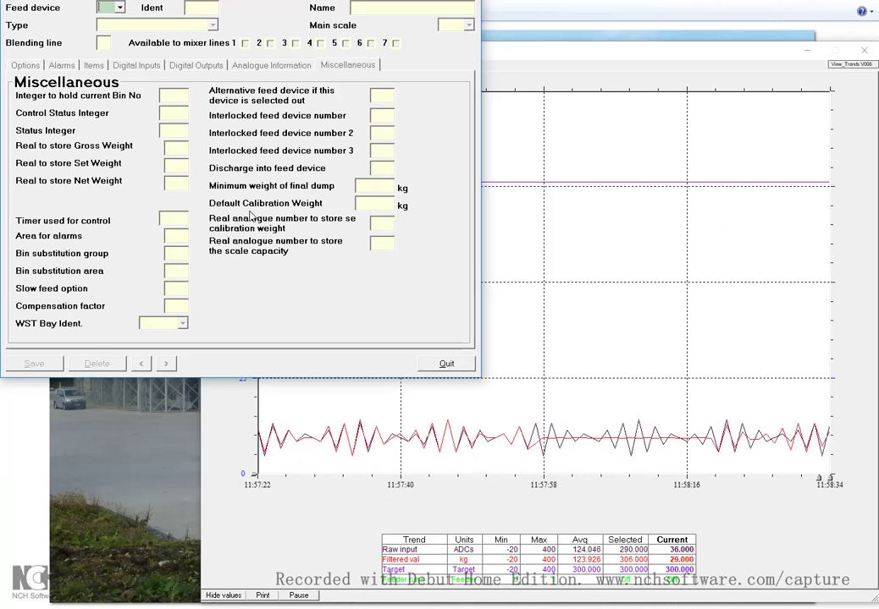
Reopen feed device 2, set its Filtering to 10, and save and load the change
left_click(120, 8)
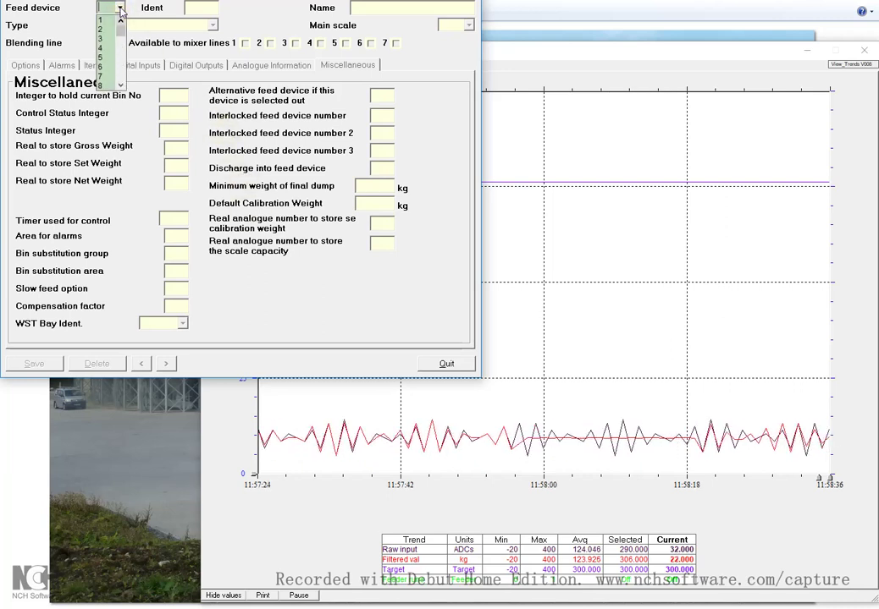
left_click(100, 29)
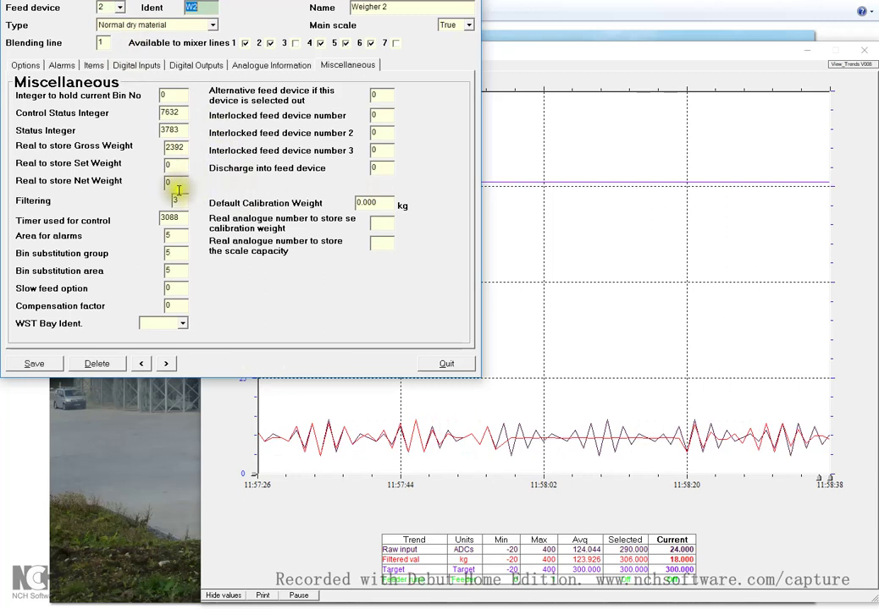
left_click(181, 198)
type("10")
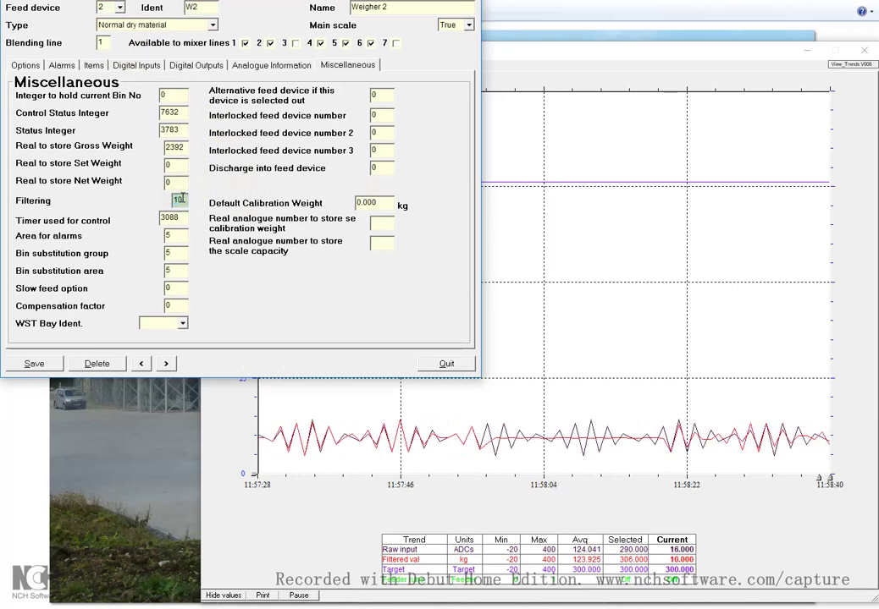
key("Tab")
left_click(38, 364)
left_click(296, 210)
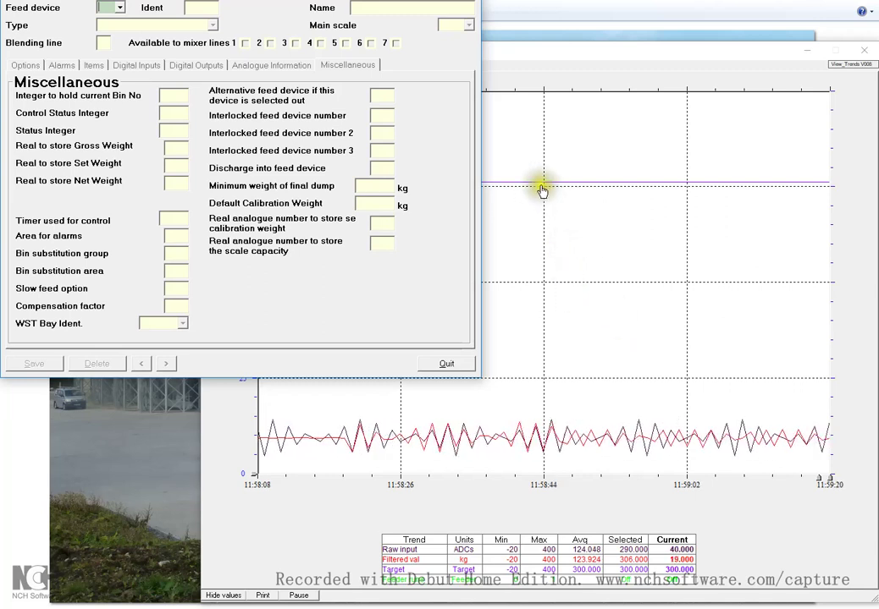
Reopen feed device 2, set its Filtering to 0, and save and load the unfiltered setting
left_click(110, 8)
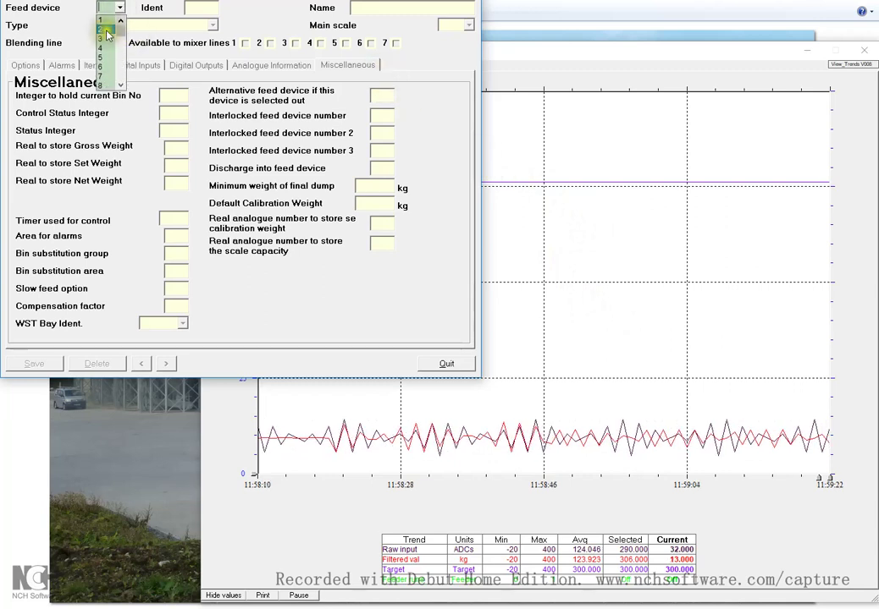
left_click(107, 30)
double_click(180, 200)
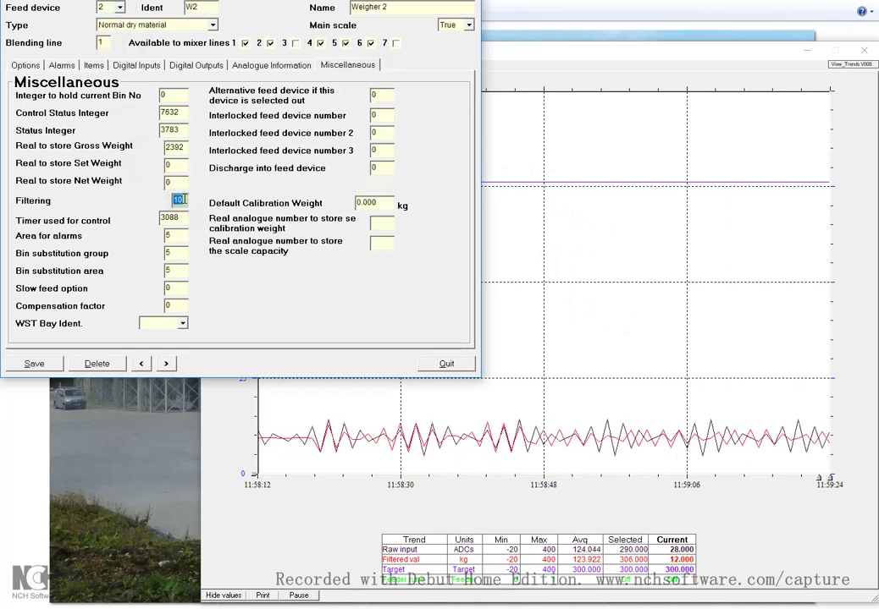
type("0")
key("Tab")
left_click(49, 363)
left_click(245, 210)
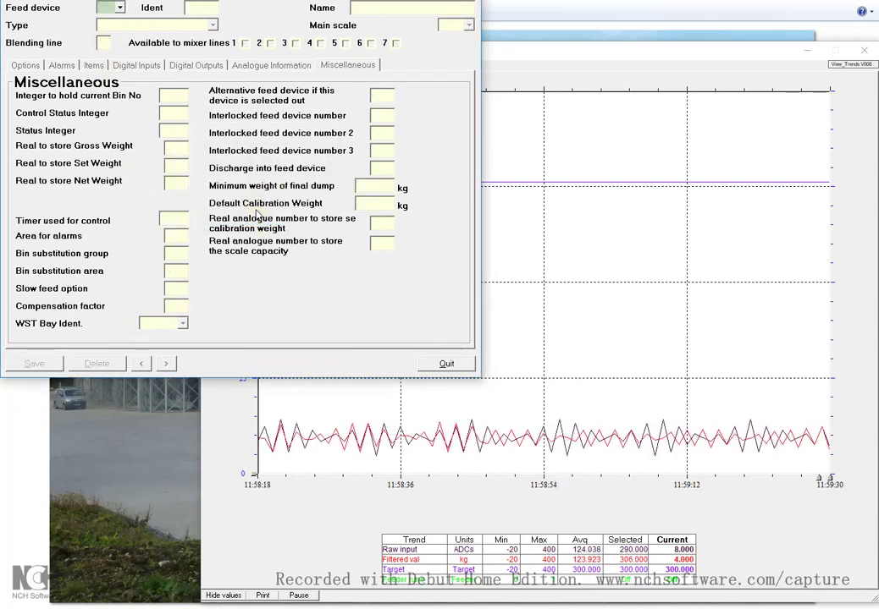
Bring up the Weighers 1 to 5 mimic and switch off the upper H on weigher W2 to start an unfiltered feed
left_click(28, 451)
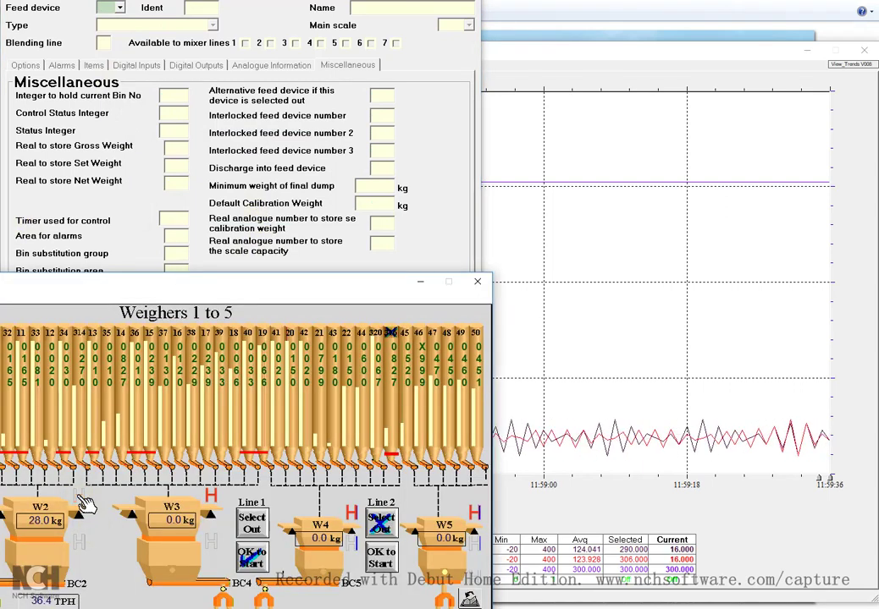
left_click(85, 505)
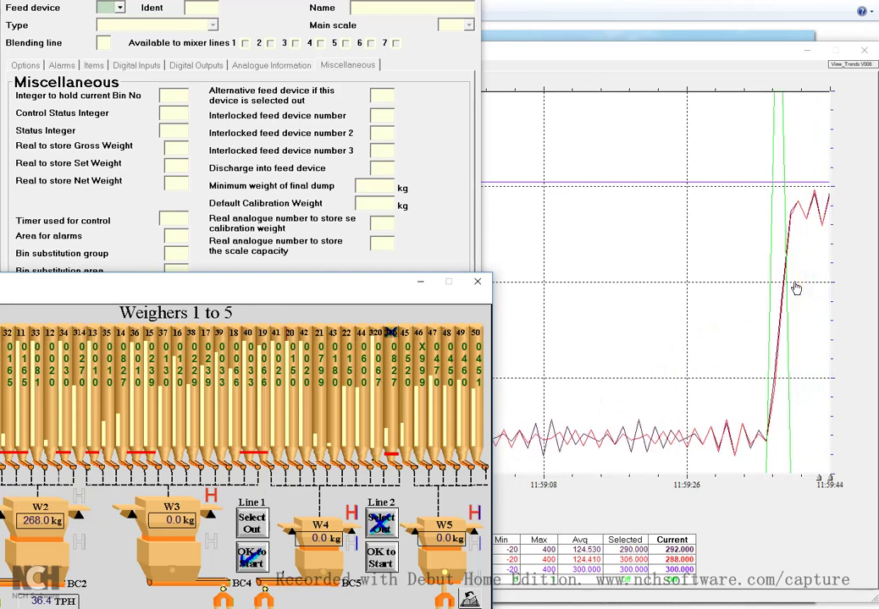
left_click_drag(793, 289, 767, 313)
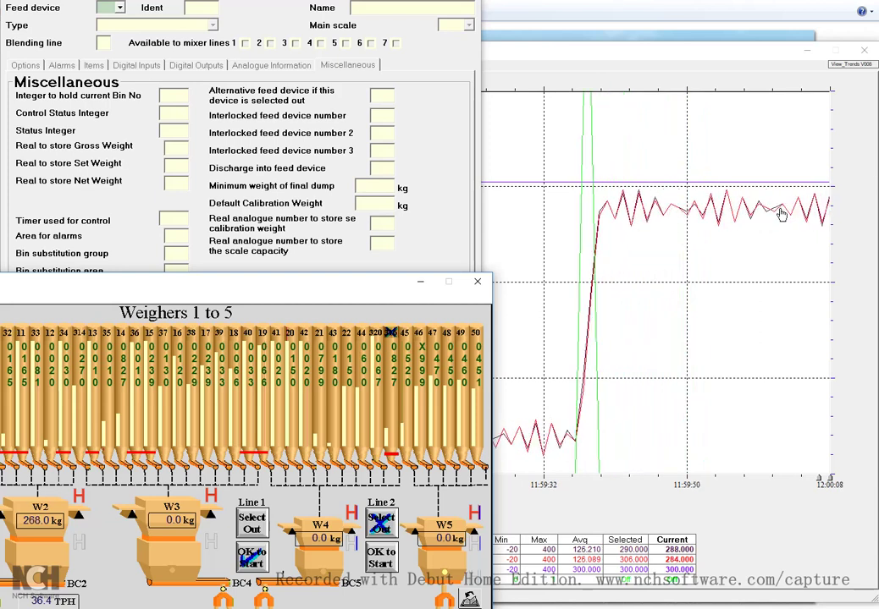
Empty weigher W2 by overriding its discharge slide W2S, and release the override
right_click(64, 542)
left_click(64, 546)
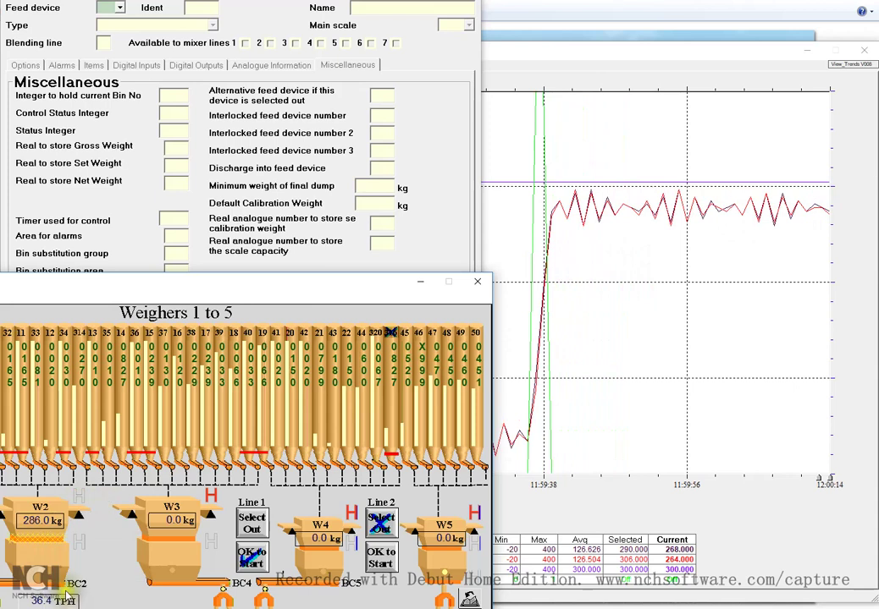
right_click(64, 546)
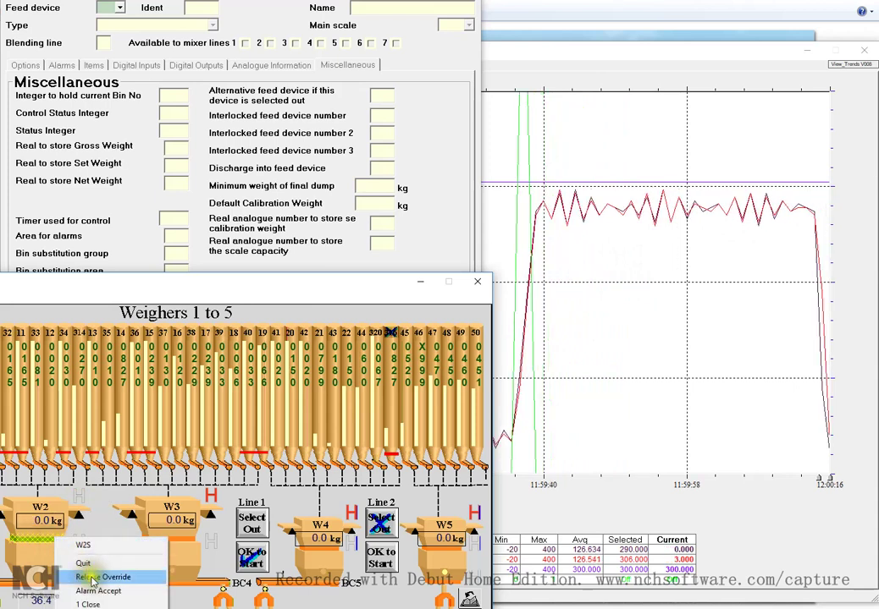
left_click(74, 522)
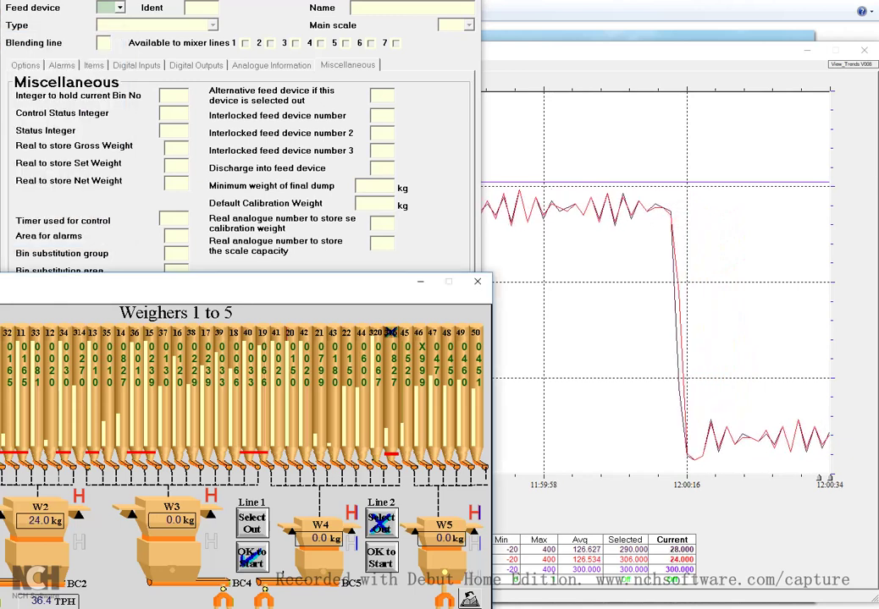
Reopen feed device 2, set its Filtering to 20, save the settings and load the feed device
left_click(102, 7)
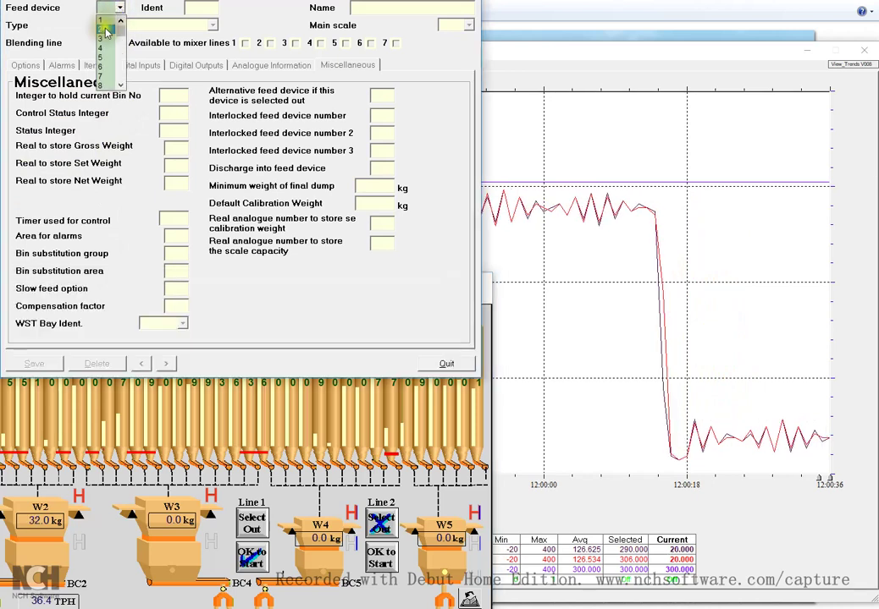
left_click(105, 30)
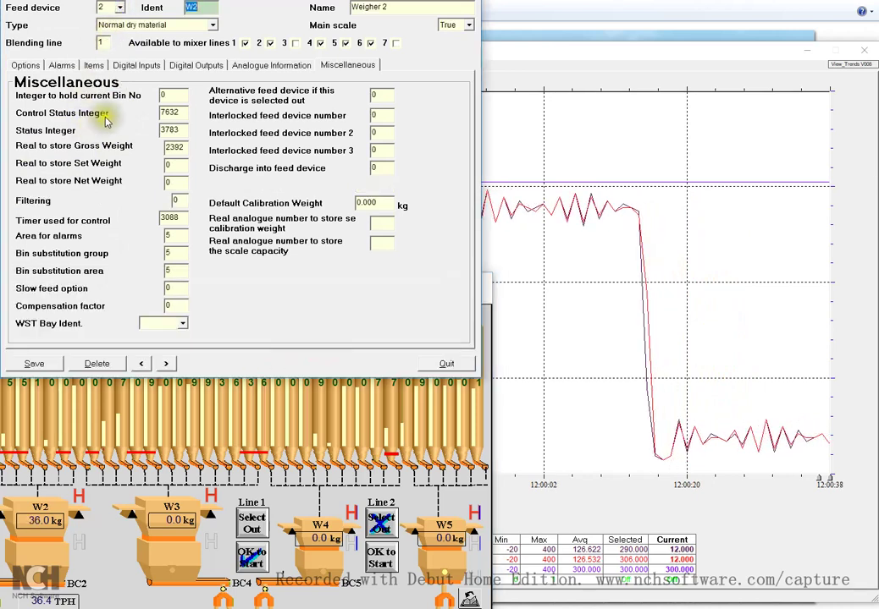
left_click(178, 200)
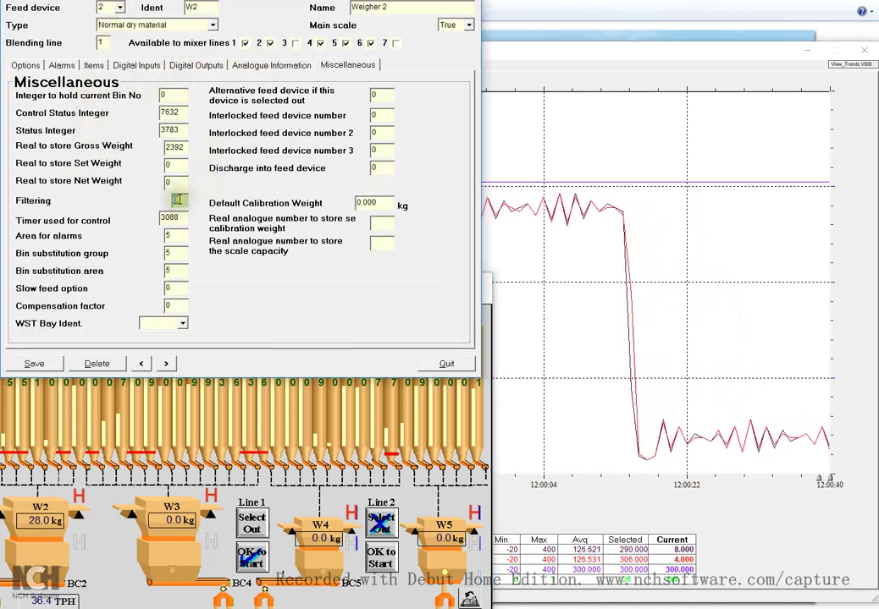
type("20")
key("Tab")
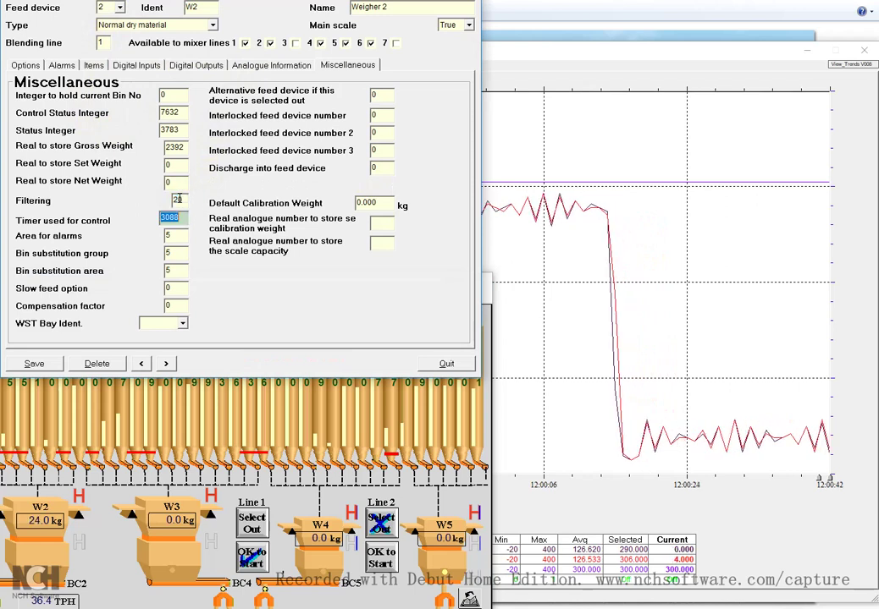
left_click(35, 364)
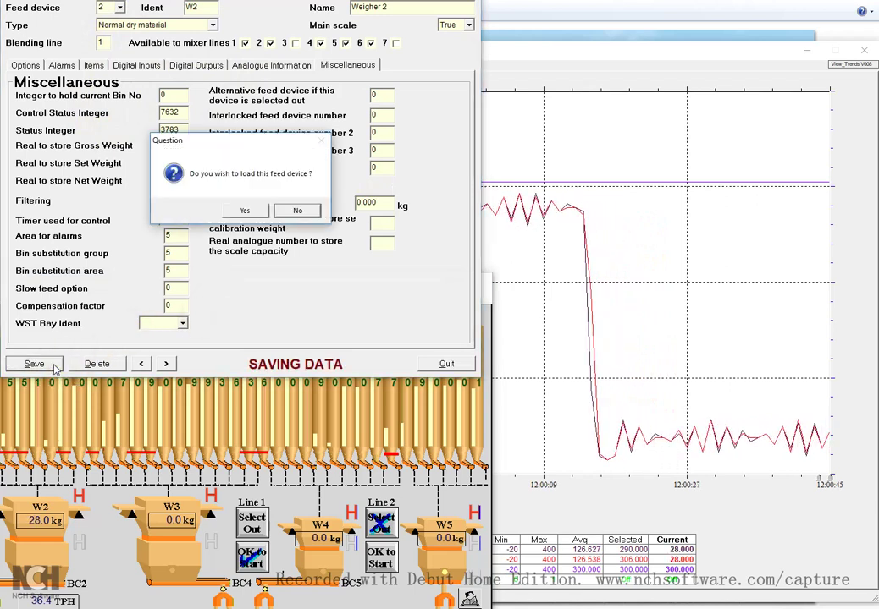
left_click(243, 211)
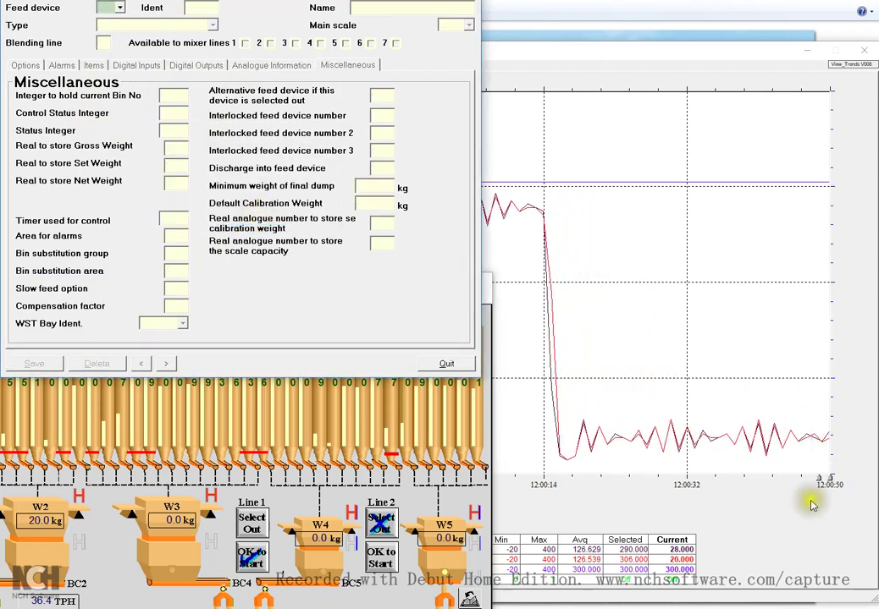
Bring the Damping Demo trend forward and switch off the upper H on weigher W2 to start a feed with filtering applied
left_click(776, 514)
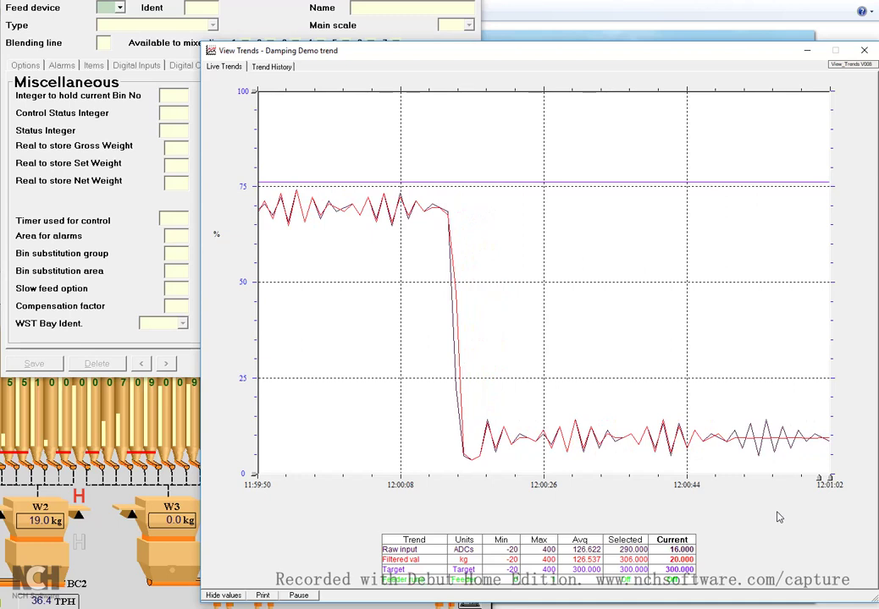
left_click(86, 504)
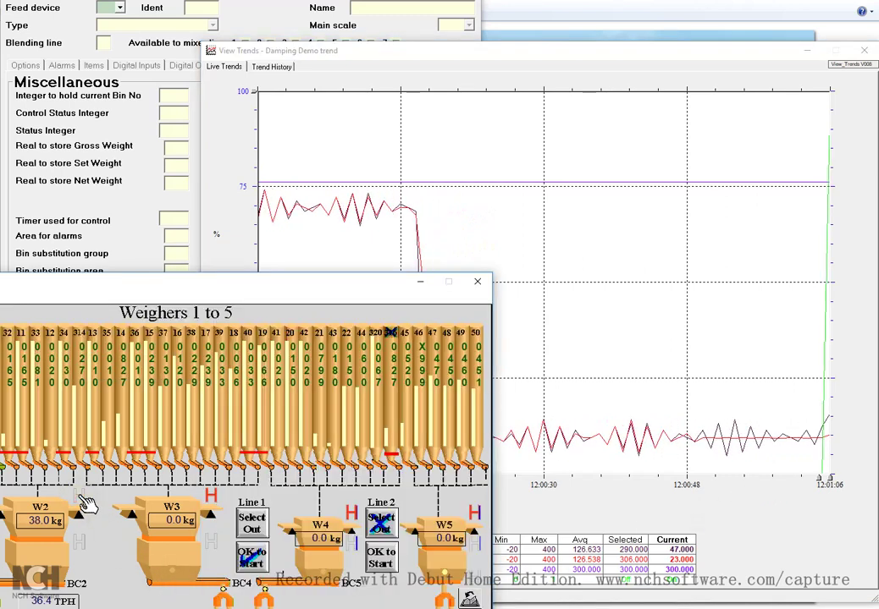
mouse_move(816, 281)
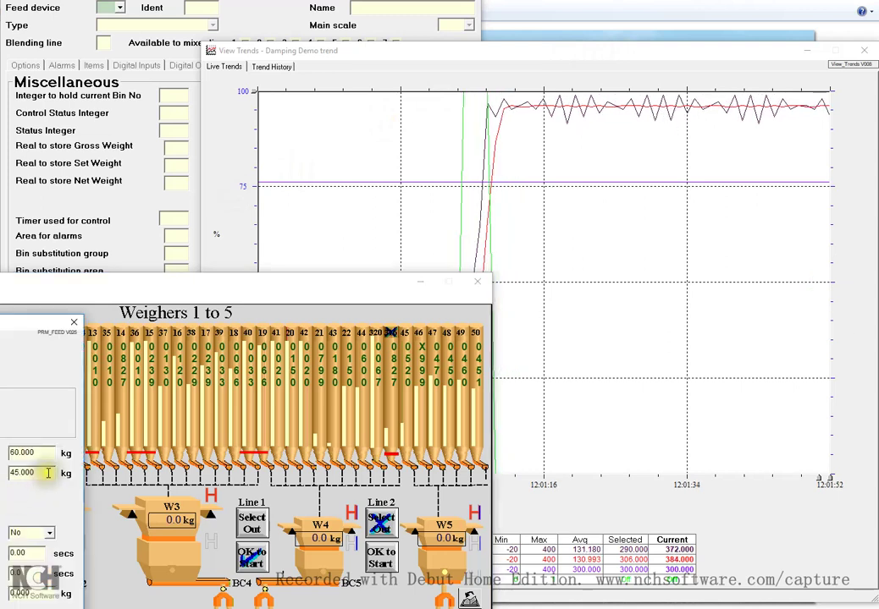
Set the feed device's 45 kg weight parameter to 125 kg and close the feed device settings
double_click(49, 473)
type("125")
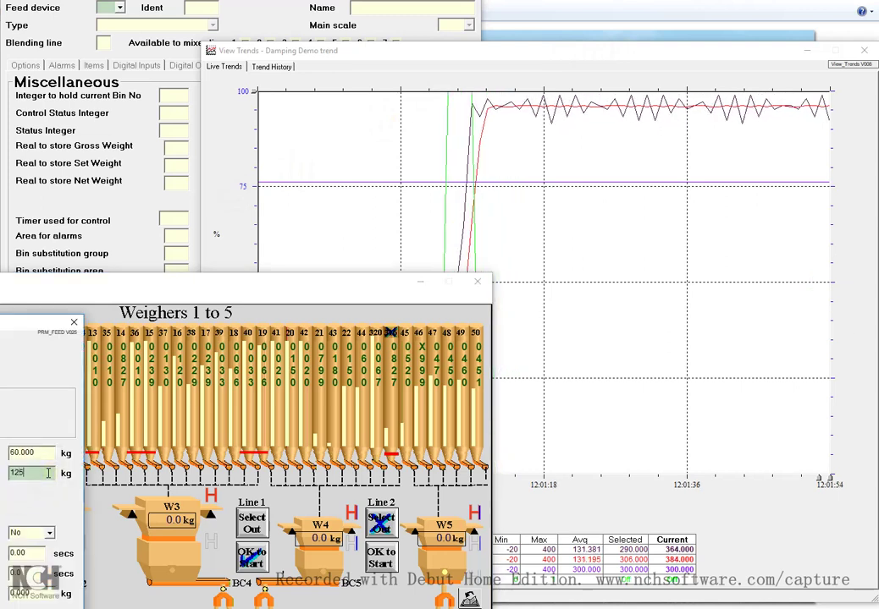
key("Tab")
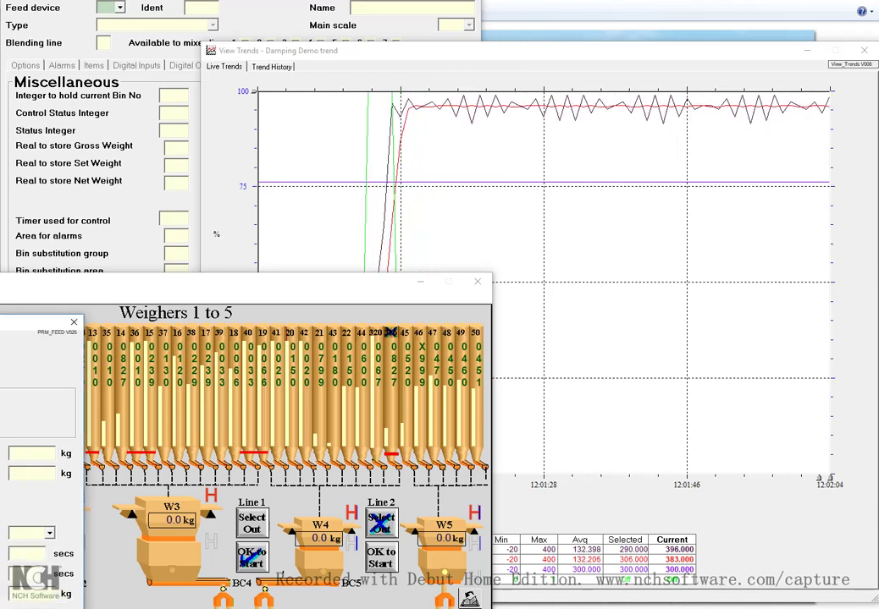
left_click(74, 323)
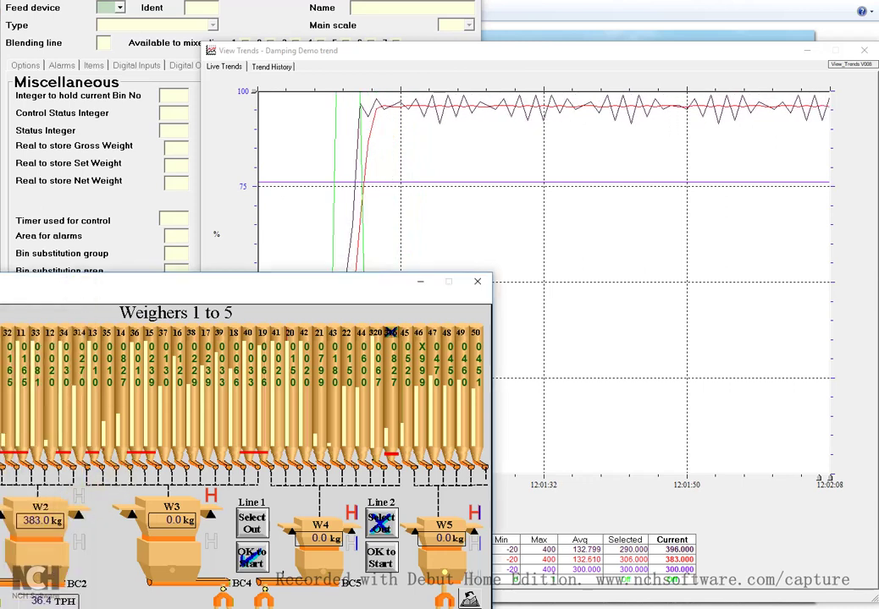
Empty weigher W2 by overriding its discharge slide W2S, release the override and switch the weigher's upper H back on
right_click(42, 549)
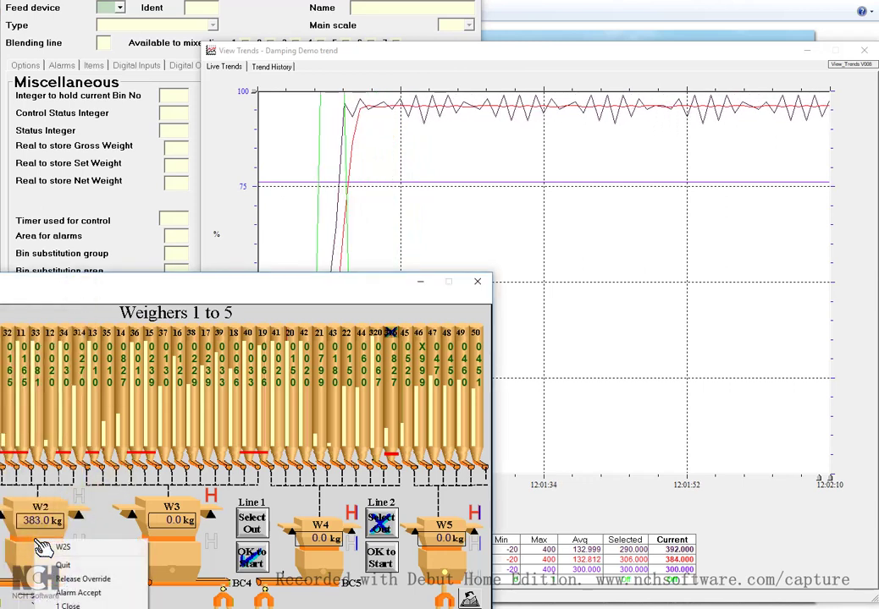
left_click(68, 606)
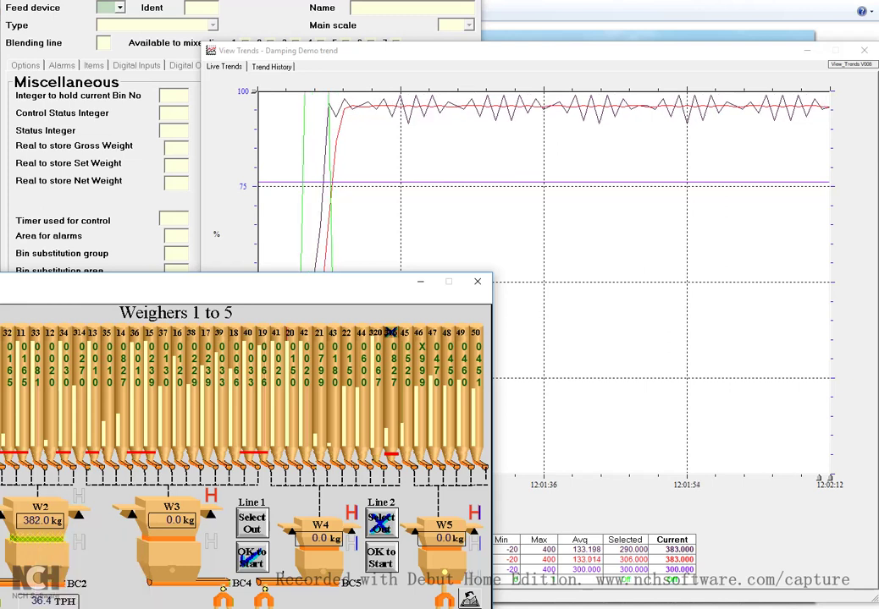
right_click(52, 548)
left_click(81, 525)
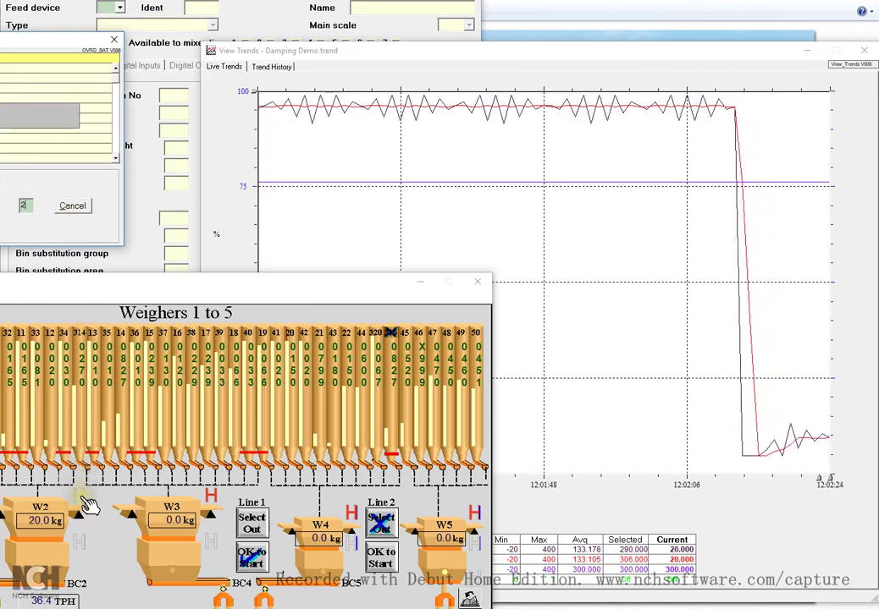
left_click(86, 525)
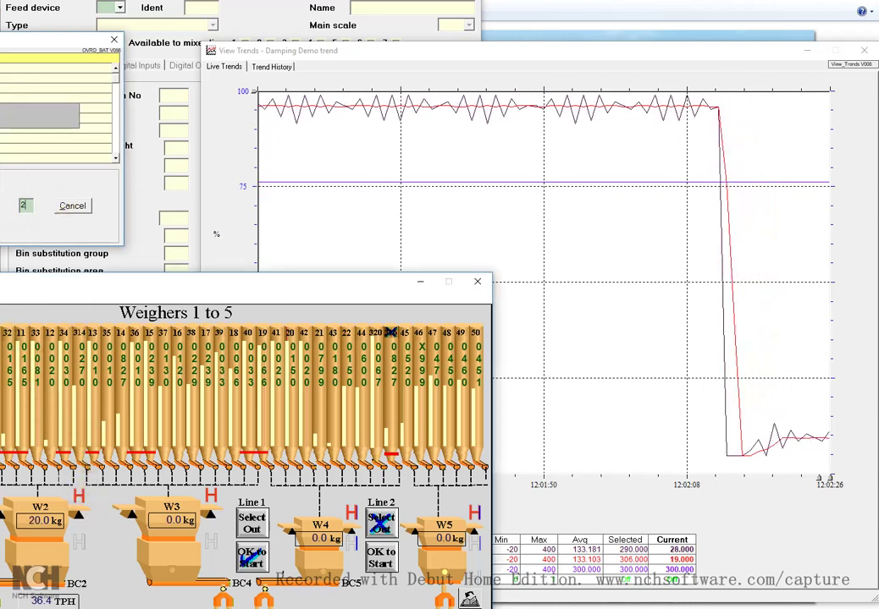